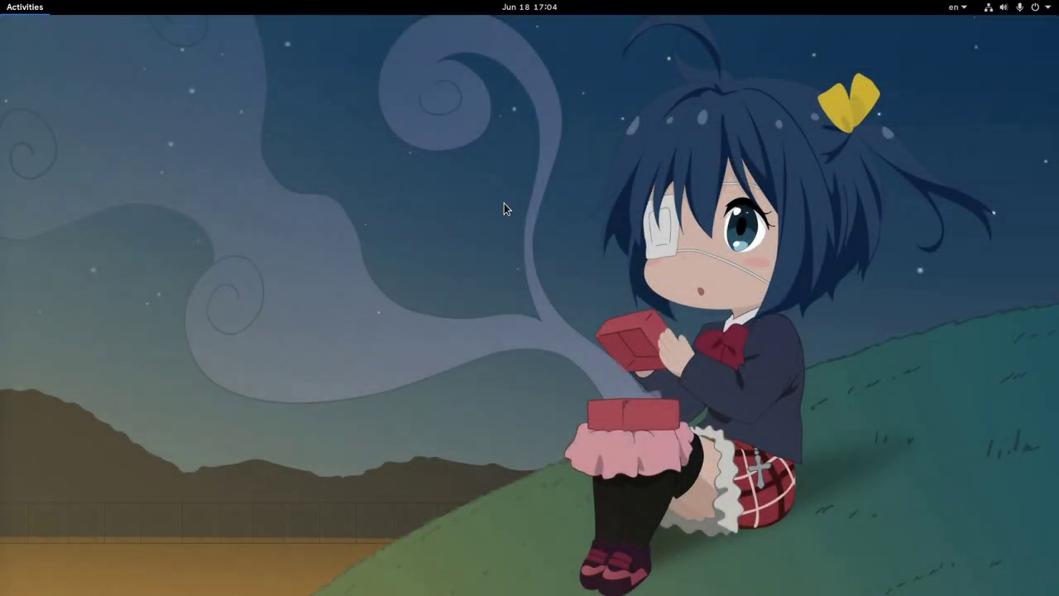
- Launch Screenshot by searching 'scre', try Window and Selection modes, then choose Screen
key(super)
text(scree)
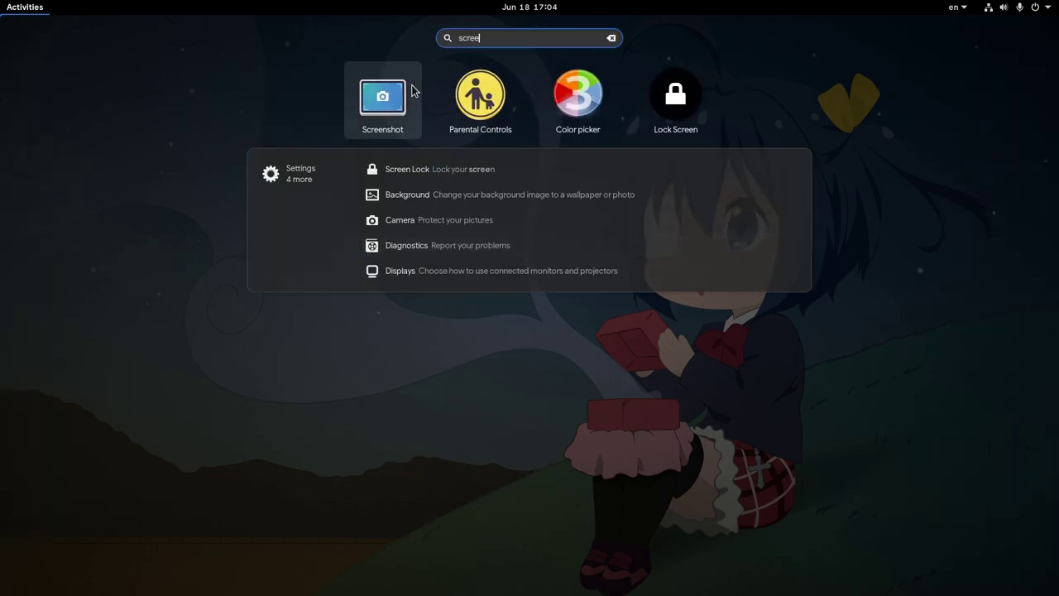
click(383, 97)
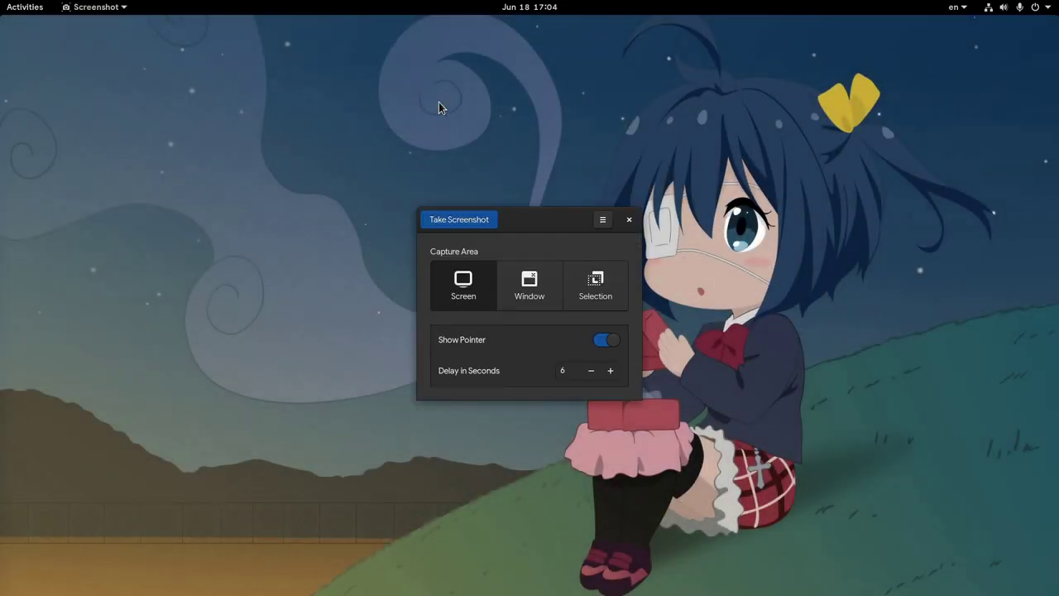
click(539, 297)
click(596, 286)
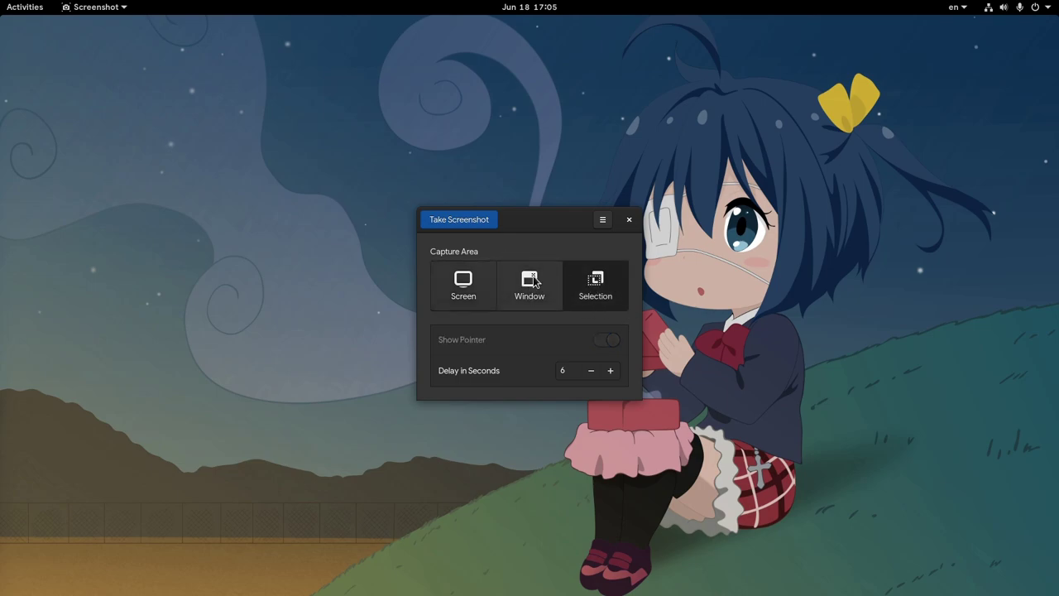
click(530, 285)
click(471, 300)
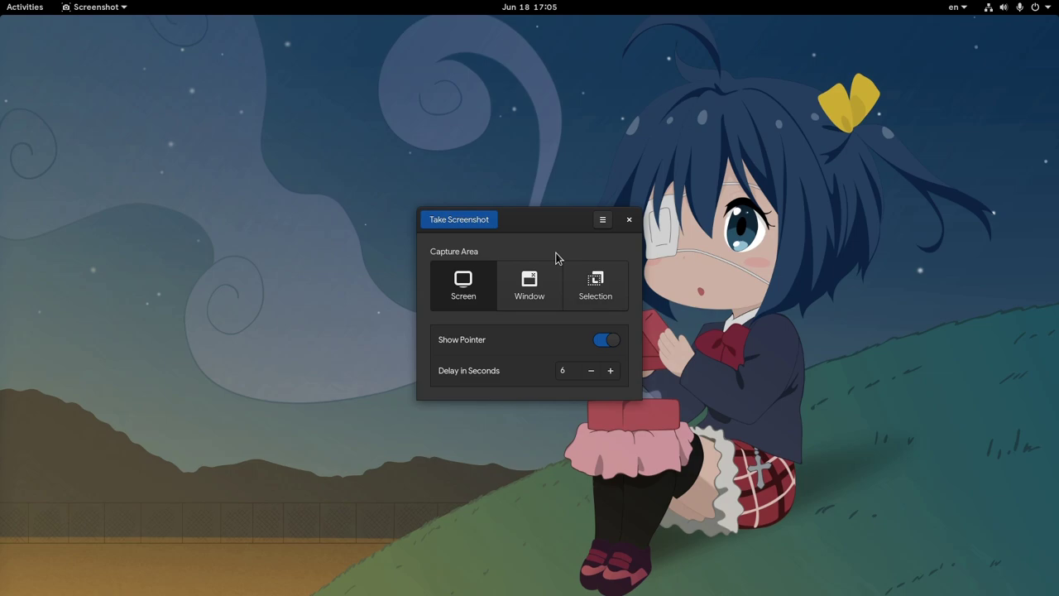
- Capture a Selection area around the girl's face using a 4-second delay
click(571, 284)
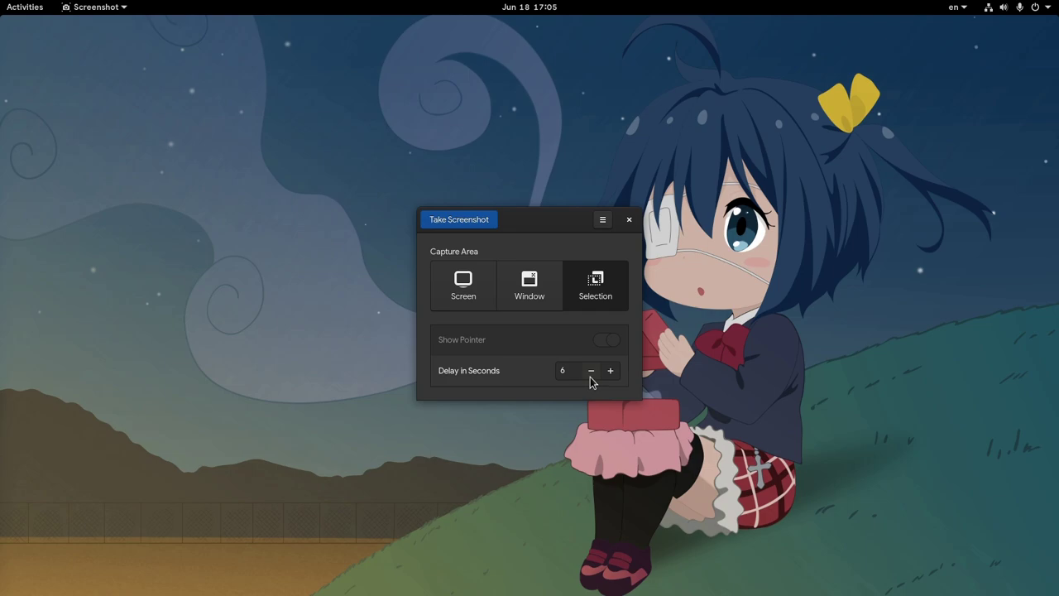
click(590, 372)
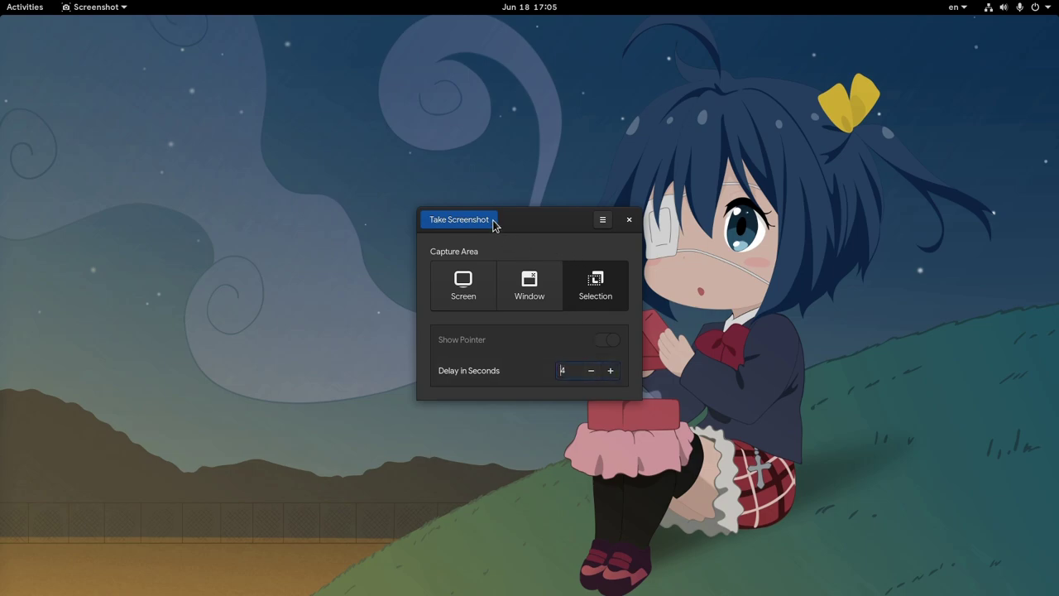
click(460, 219)
mouse_move(526, 79)
mouse_down()
mouse_move(984, 355)
mouse_move(965, 349)
mouse_up()
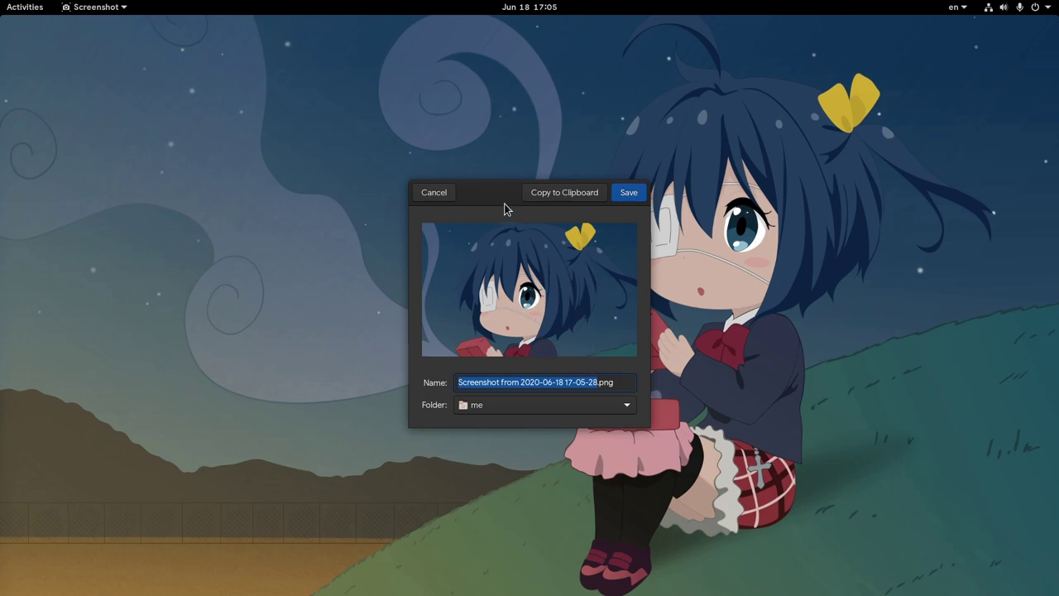
- Move the save dialog aside and cancel it, discarding the face capture
drag(508, 206, 355, 94)
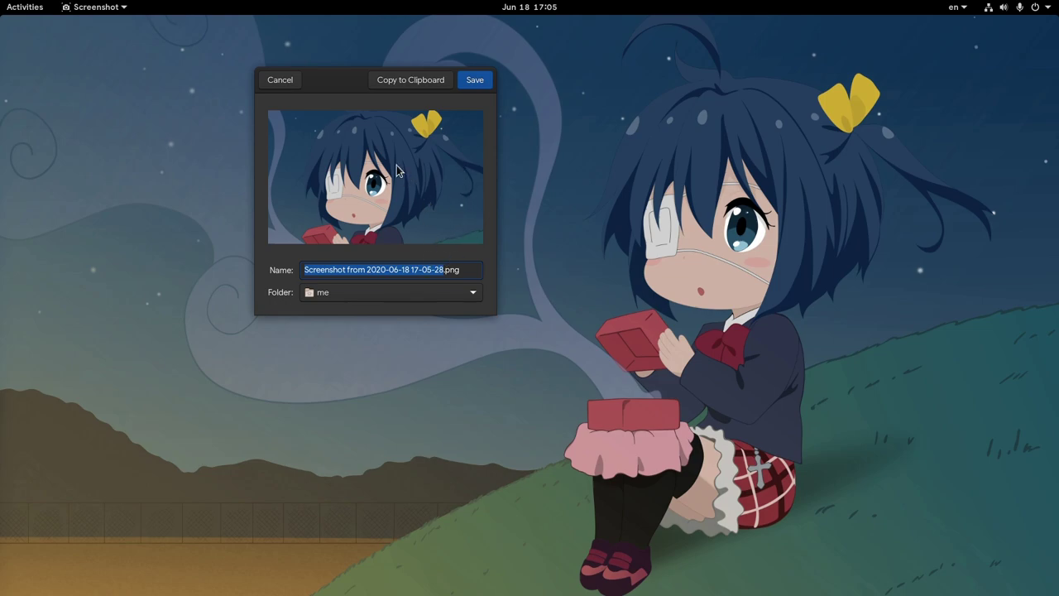
click(280, 79)
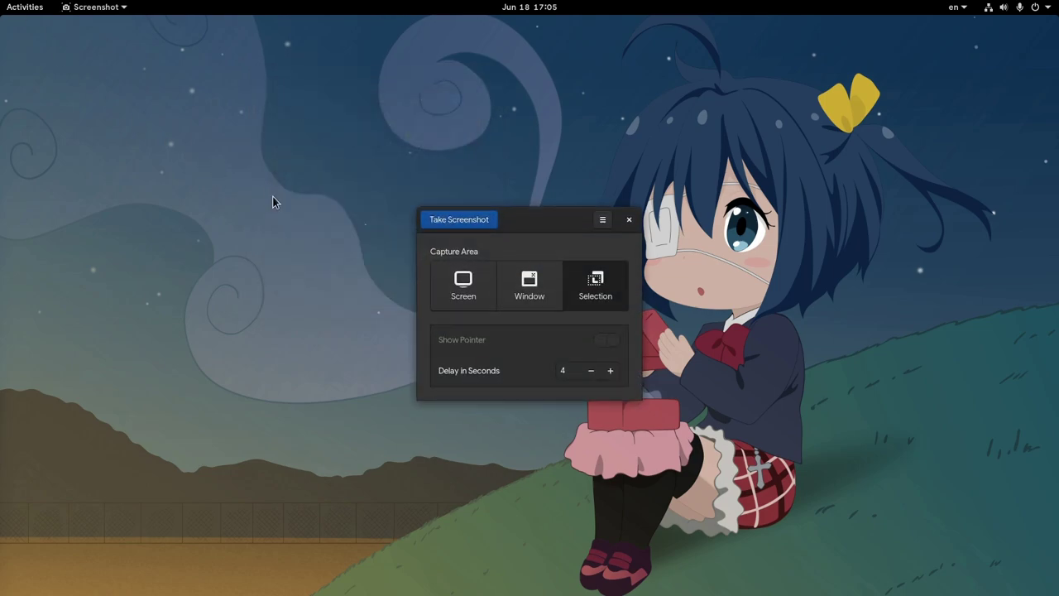
click(596, 285)
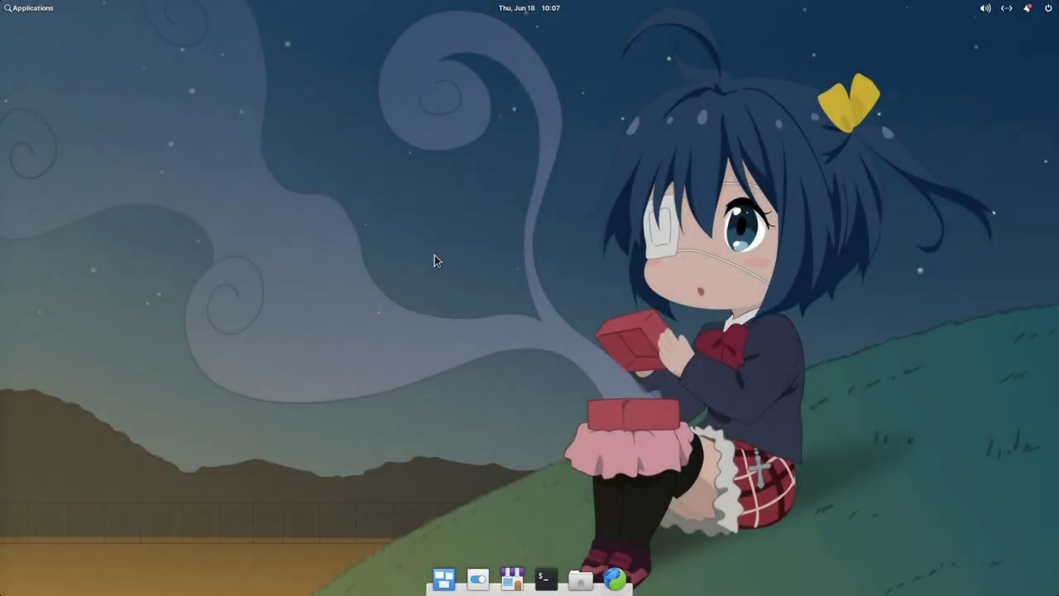
- Launch Screenshot by searching 'scr', try window and area modes, then choose whole-screen
click(35, 9)
text(scr)
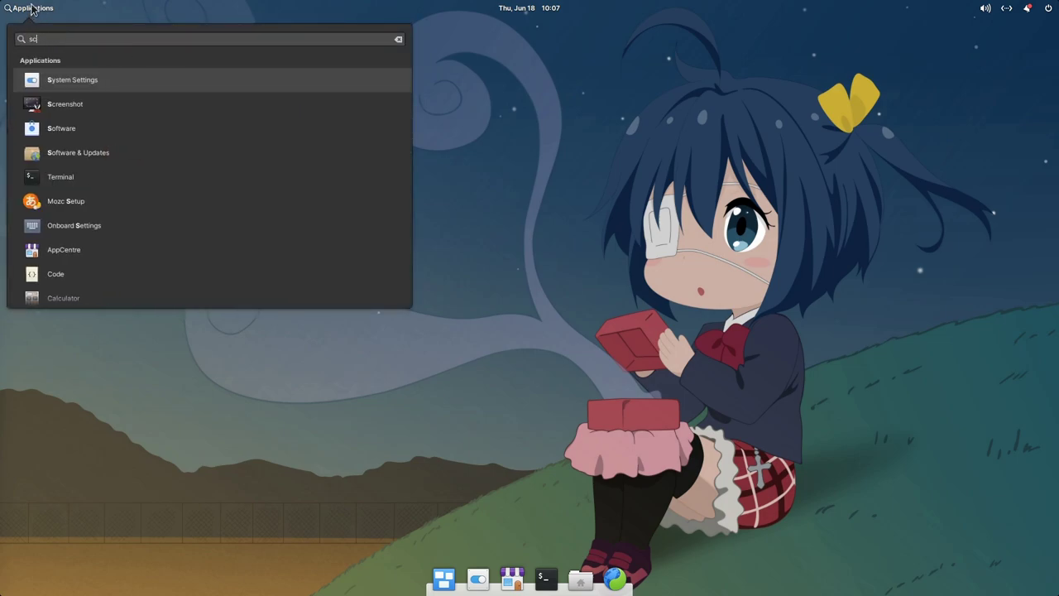
key(Return)
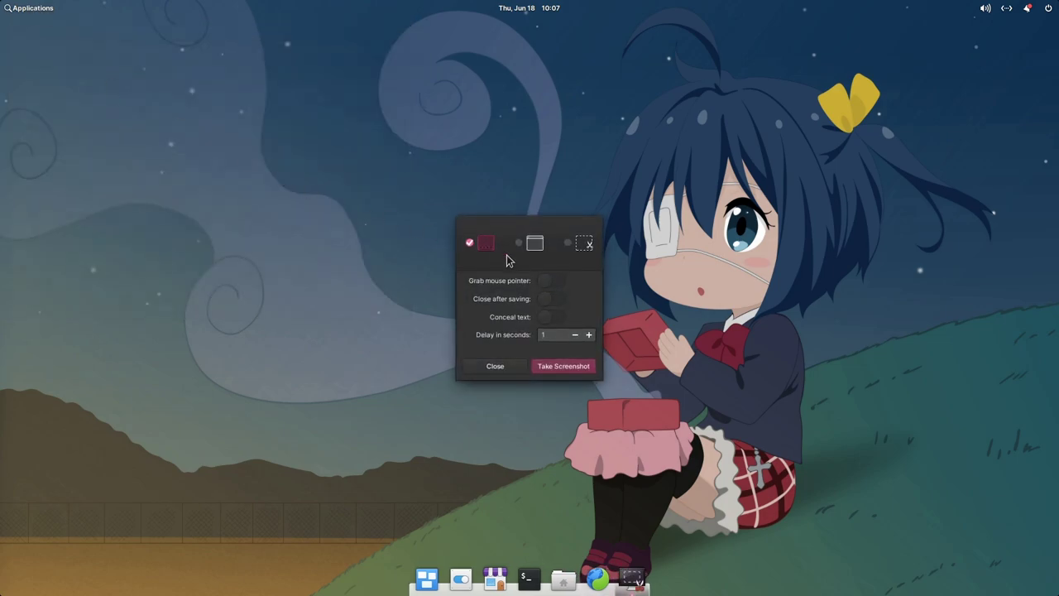
click(519, 244)
click(566, 245)
click(478, 244)
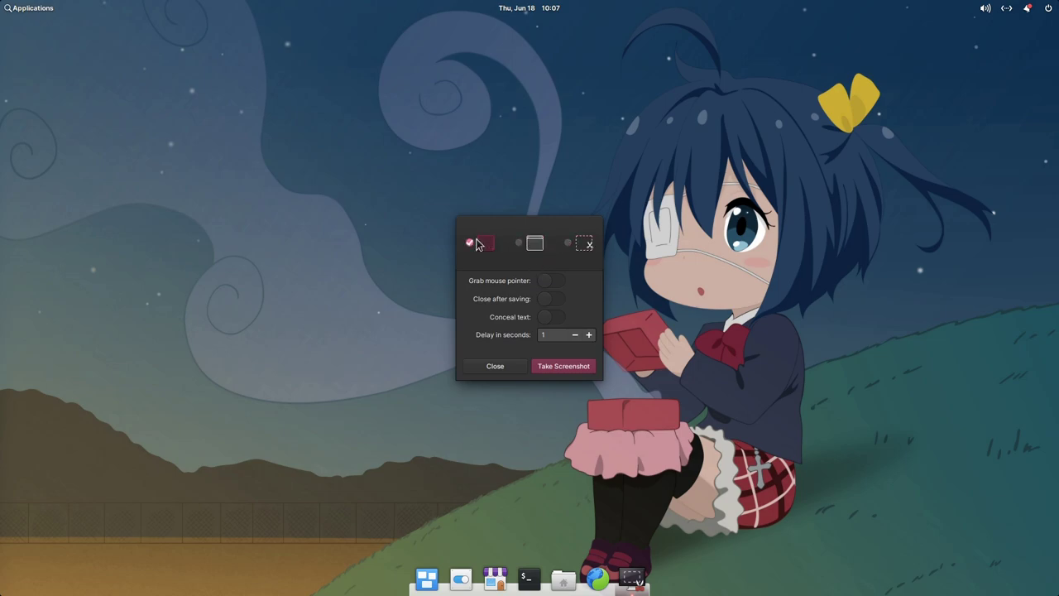